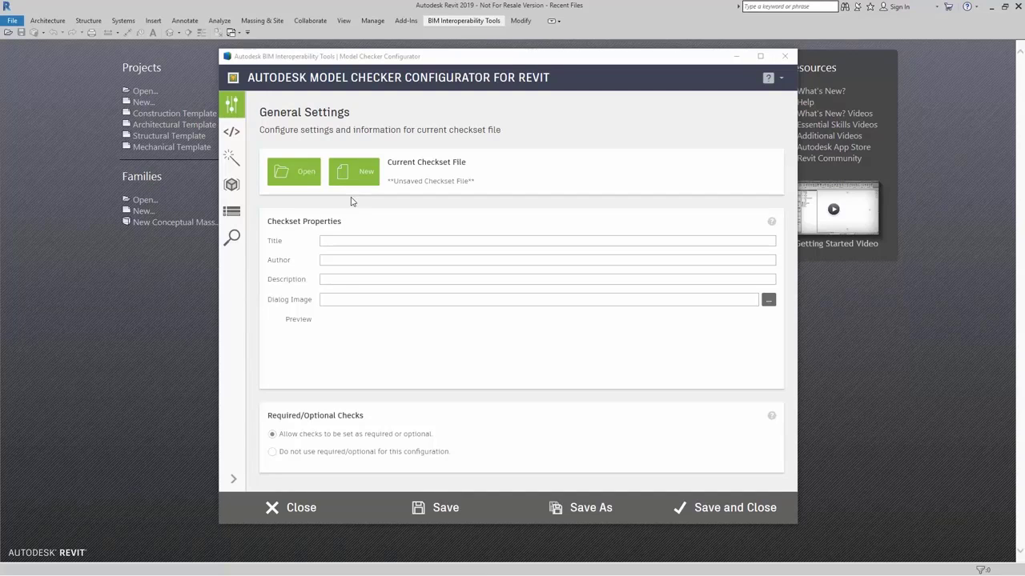
- Enter 'Model Checks Test' as the checkset title, leaving Author and Description empty
{"action": "left_click", "coordinate": [354, 238]}
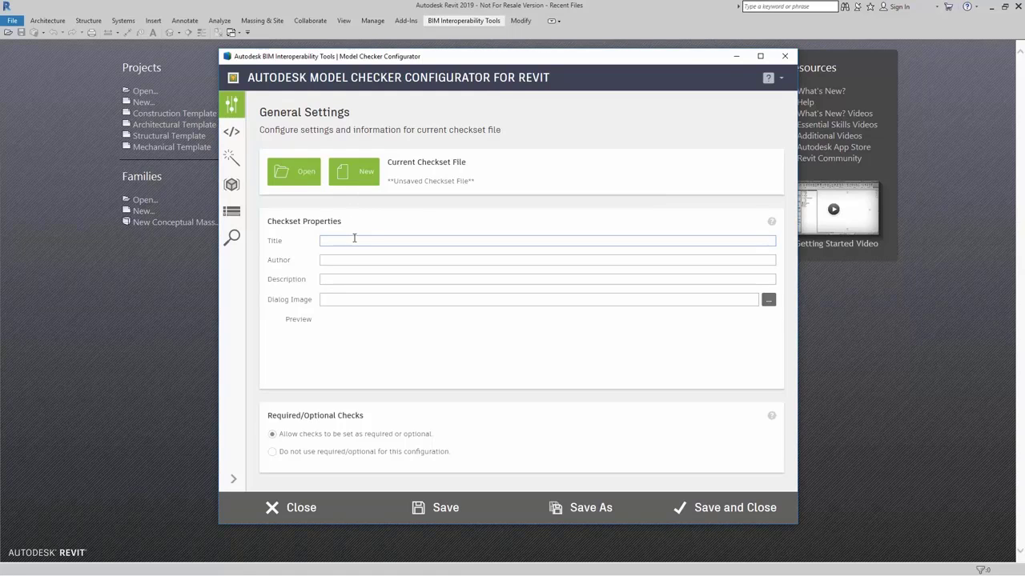
{"action": "type", "text": "Model Checks Test"}
{"action": "left_click", "coordinate": [353, 279]}
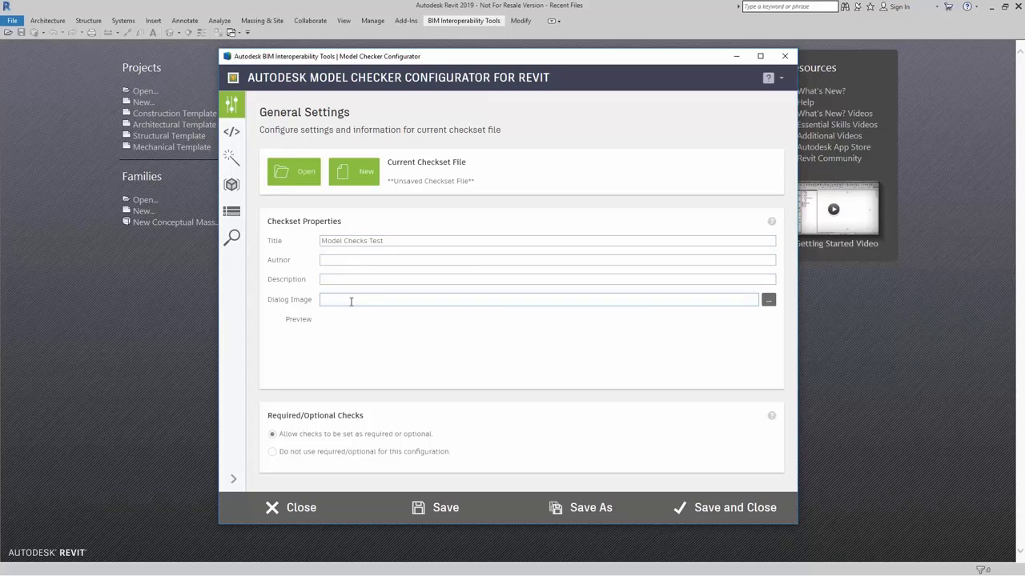
{"action": "left_click", "coordinate": [364, 443]}
- Expand the sidebar labels and go to the Checkset Structure and Organization page
{"action": "left_click", "coordinate": [231, 212]}
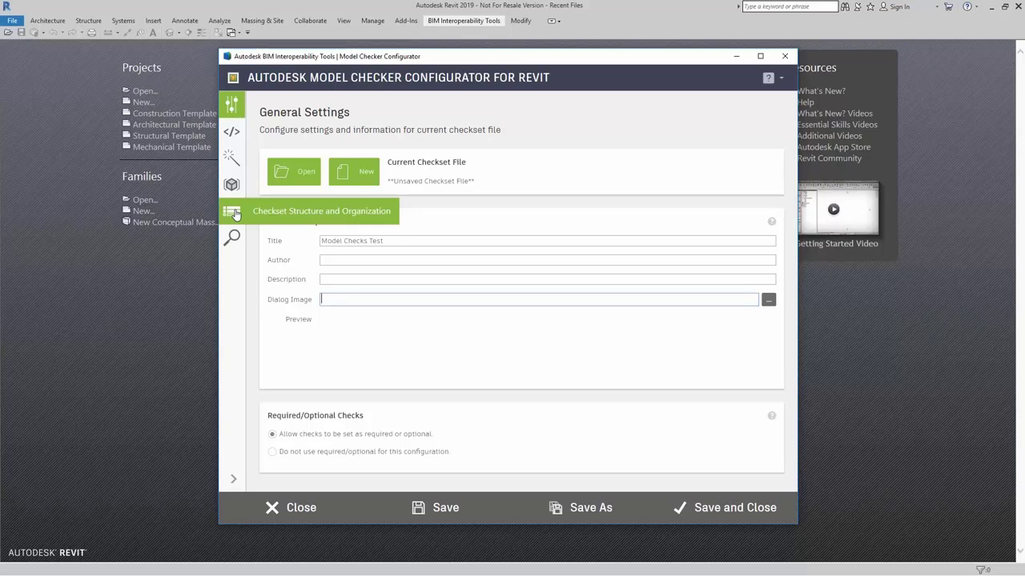
{"action": "left_click", "coordinate": [234, 481]}
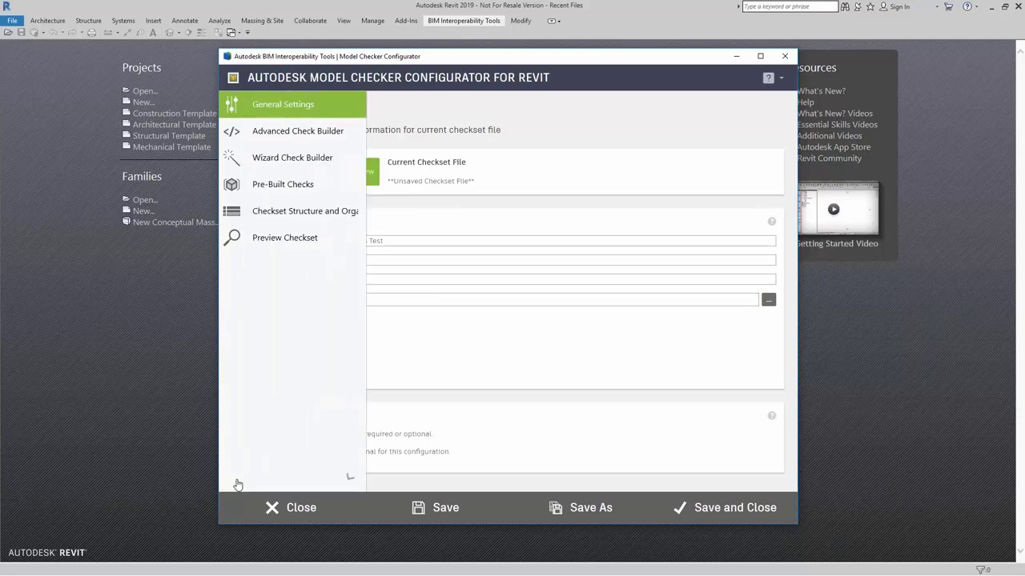
{"action": "left_click", "coordinate": [298, 217]}
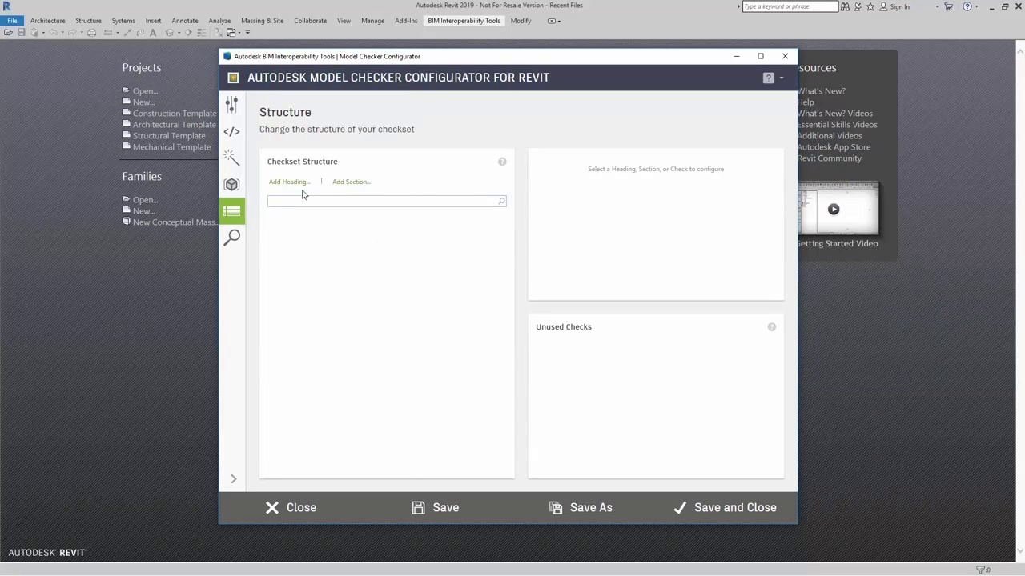
- Add a heading to the empty structure and retitle Heading 1 as 'Test 1'
{"action": "left_click", "coordinate": [346, 185]}
{"action": "left_click", "coordinate": [655, 216]}
{"action": "left_click", "coordinate": [655, 216]}
{"action": "left_click", "coordinate": [656, 216]}
{"action": "left_click", "coordinate": [655, 217]}
{"action": "left_click", "coordinate": [296, 185]}
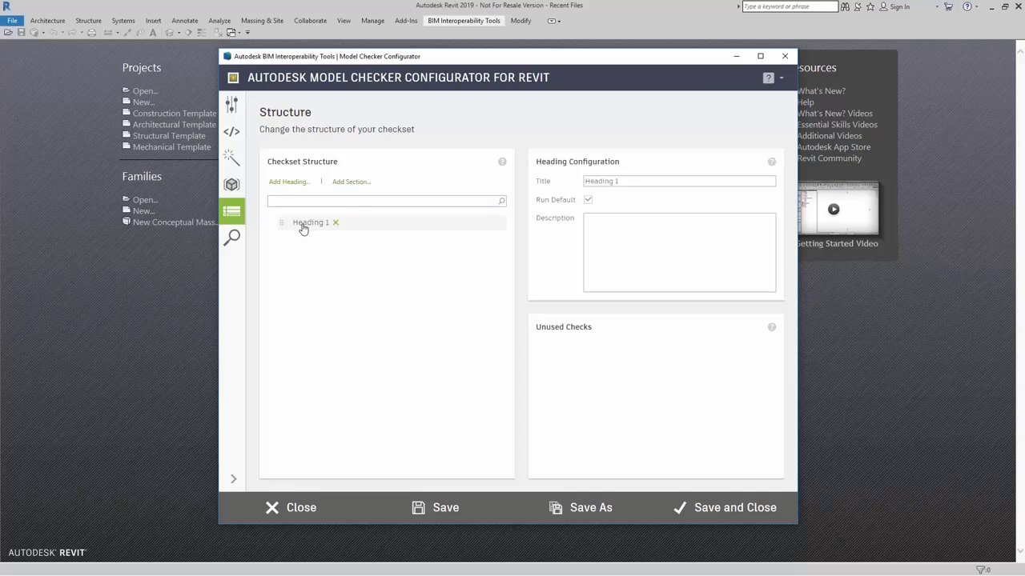
{"action": "left_click", "coordinate": [308, 231]}
{"action": "left_click_drag", "start_coordinate": [631, 181], "coordinate": [565, 183]}
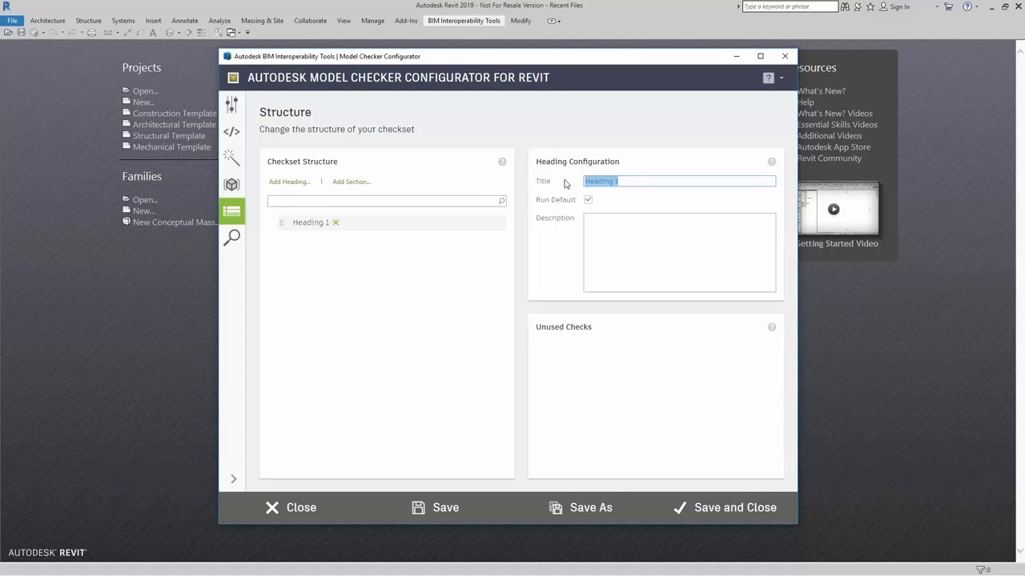
{"action": "type", "text": "Test 1"}
- Add a section under Test 1 and rename Section 1 to 'Test Set A'
{"action": "left_click", "coordinate": [350, 184]}
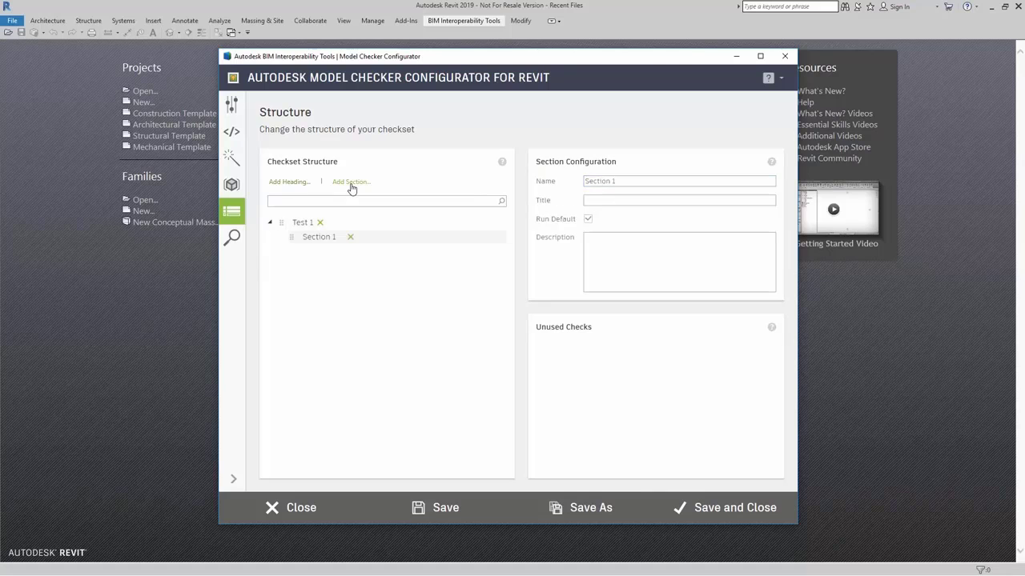
{"action": "left_click", "coordinate": [317, 245]}
{"action": "left_click_drag", "start_coordinate": [617, 180], "coordinate": [545, 180]}
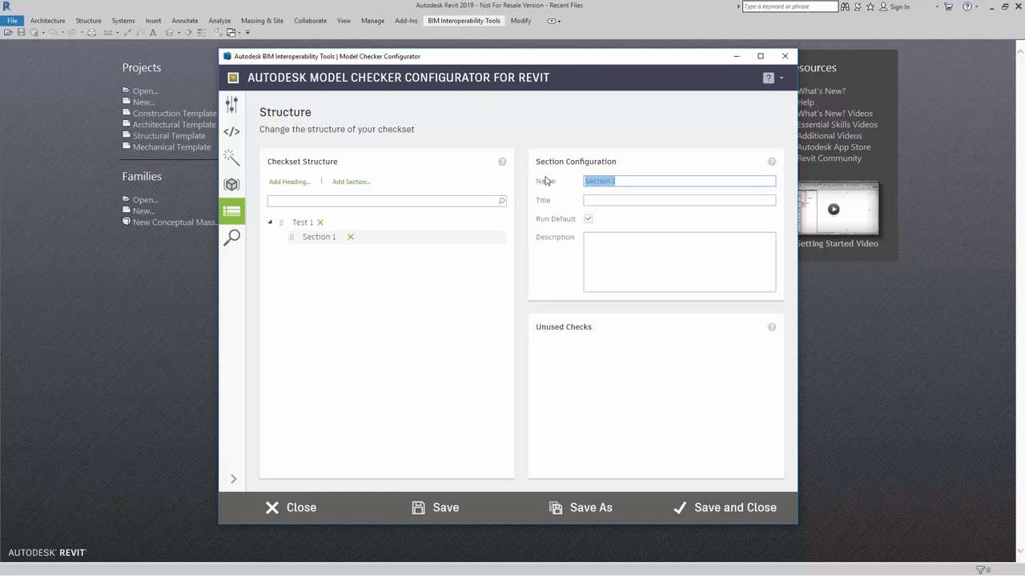
{"action": "type", "text": "Test Se"}
{"action": "key", "text": "BackSpace"}
{"action": "type", "text": "et A"}
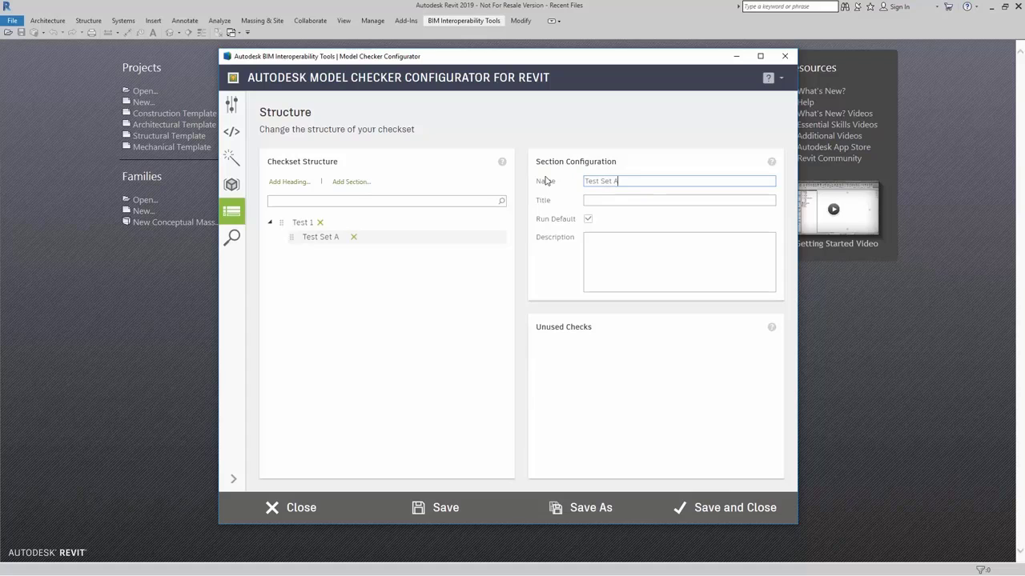
{"action": "left_click", "coordinate": [597, 199]}
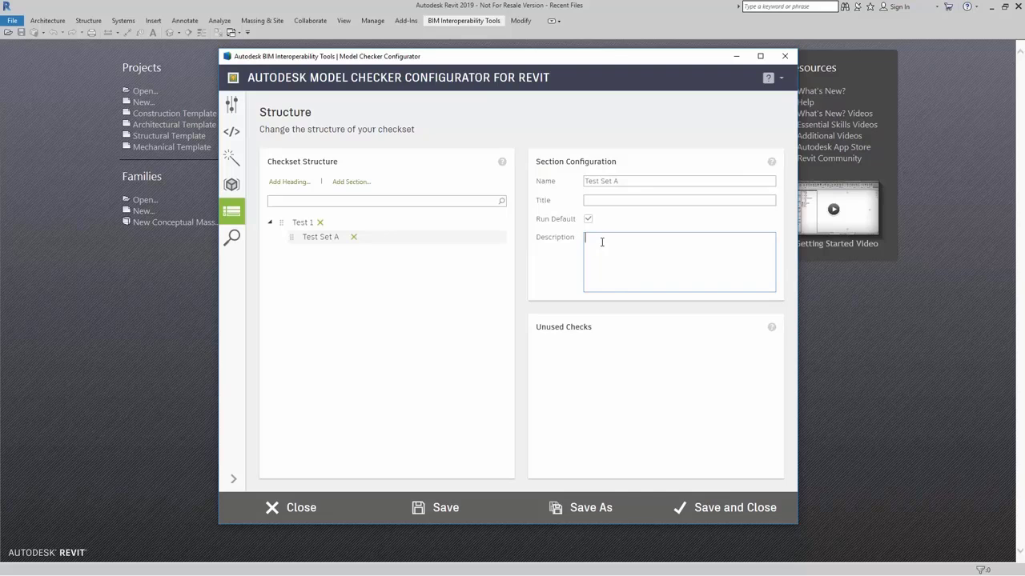
- Nest sections Test Set A.1 down to Test Set A.1.1.1.1.1 under Test Set A
{"action": "left_click", "coordinate": [352, 183]}
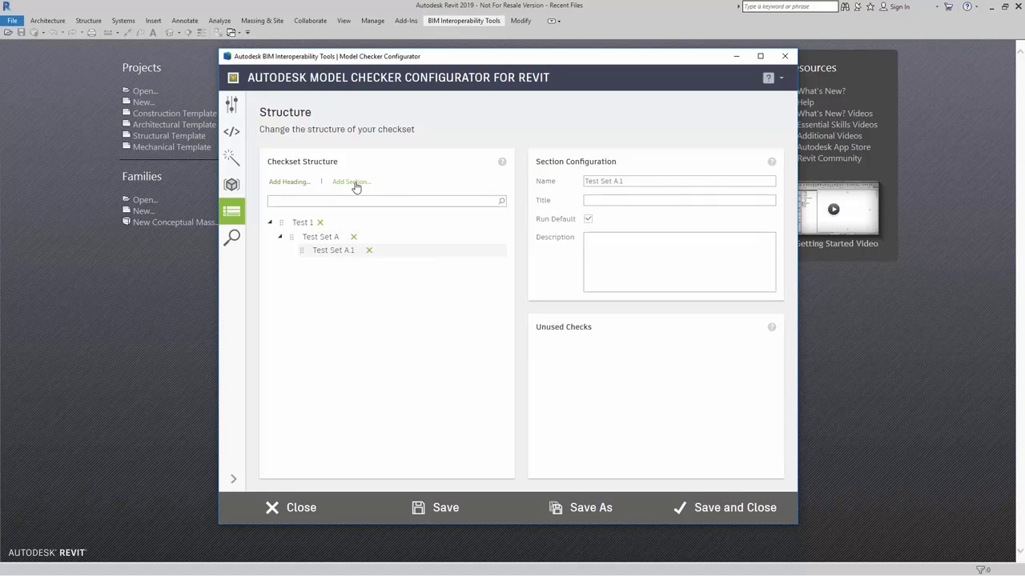
{"action": "left_click", "coordinate": [343, 253]}
{"action": "left_click", "coordinate": [328, 241]}
{"action": "left_click", "coordinate": [337, 255]}
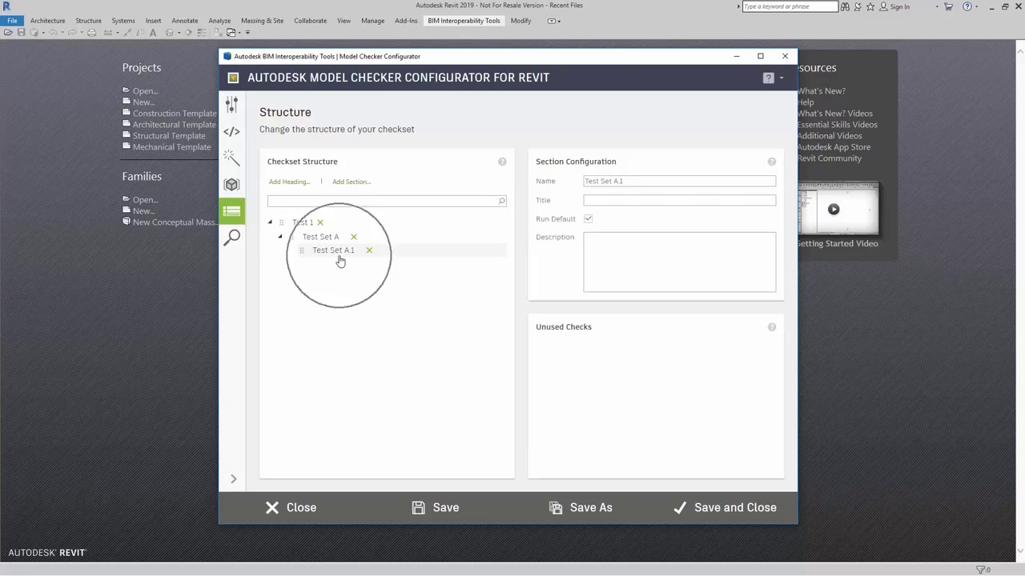
{"action": "left_click", "coordinate": [349, 183]}
{"action": "left_click", "coordinate": [349, 182]}
{"action": "left_click", "coordinate": [349, 182]}
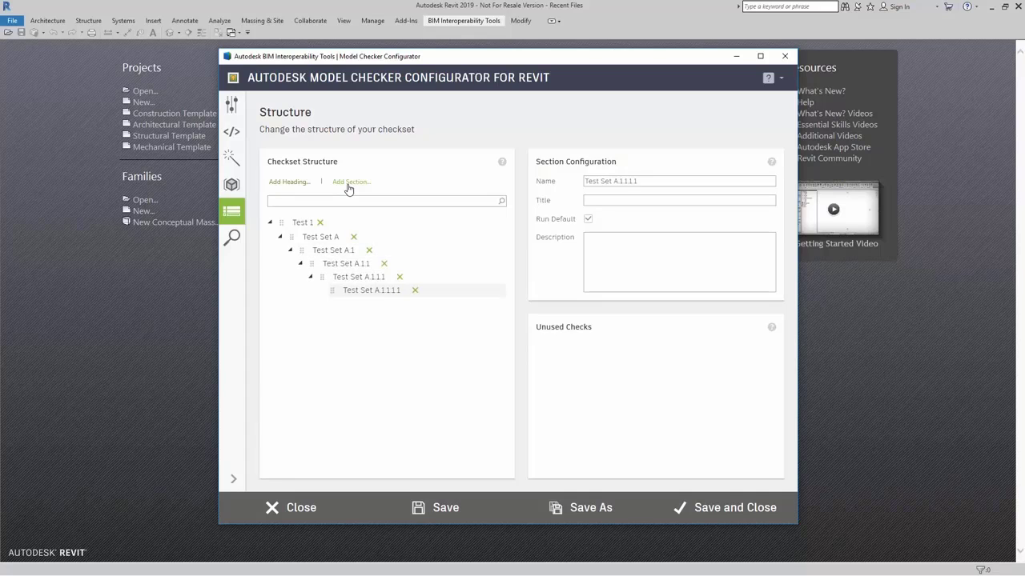
{"action": "left_click", "coordinate": [349, 183]}
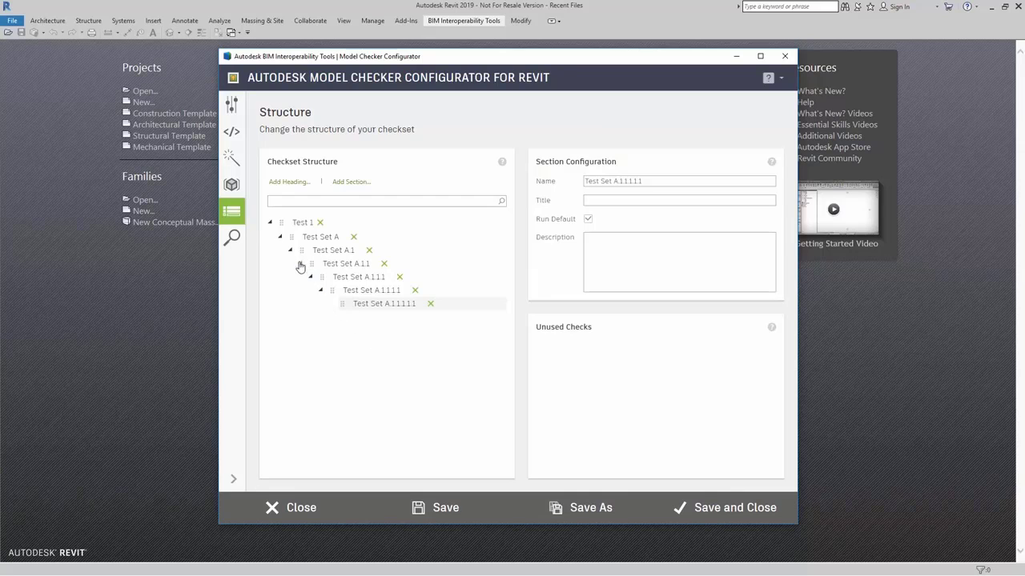
- Collapse and re-expand Test Set A, then delete the Test 1 heading with all its sections
{"action": "left_click", "coordinate": [282, 242]}
{"action": "left_click", "coordinate": [282, 242]}
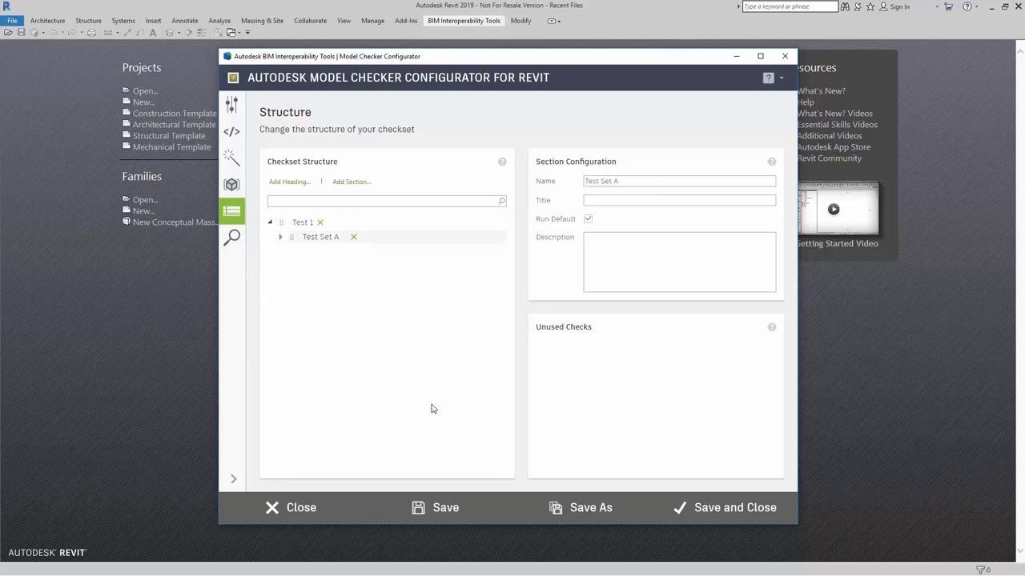
{"action": "left_click", "coordinate": [280, 238]}
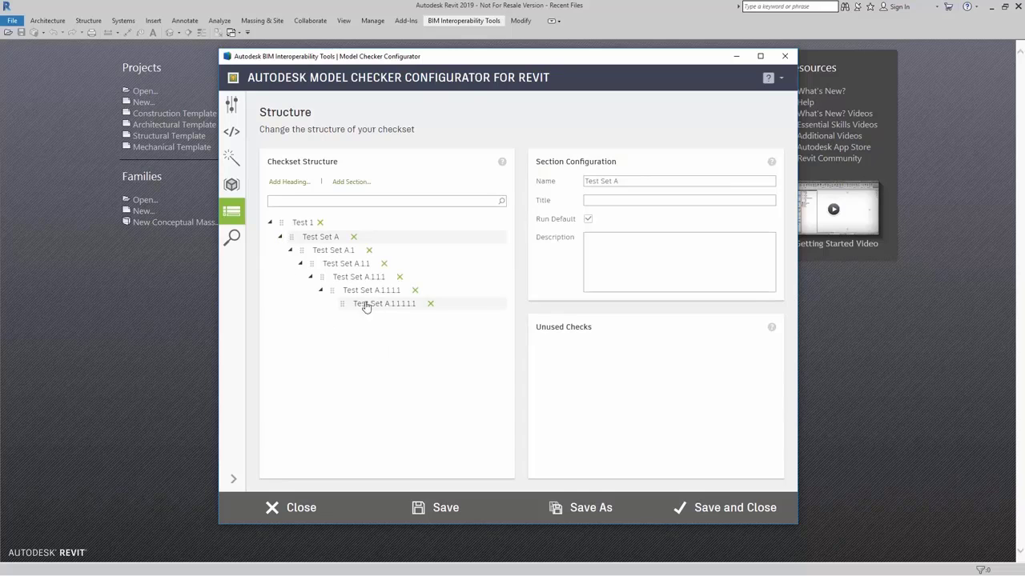
{"action": "left_click", "coordinate": [320, 223]}
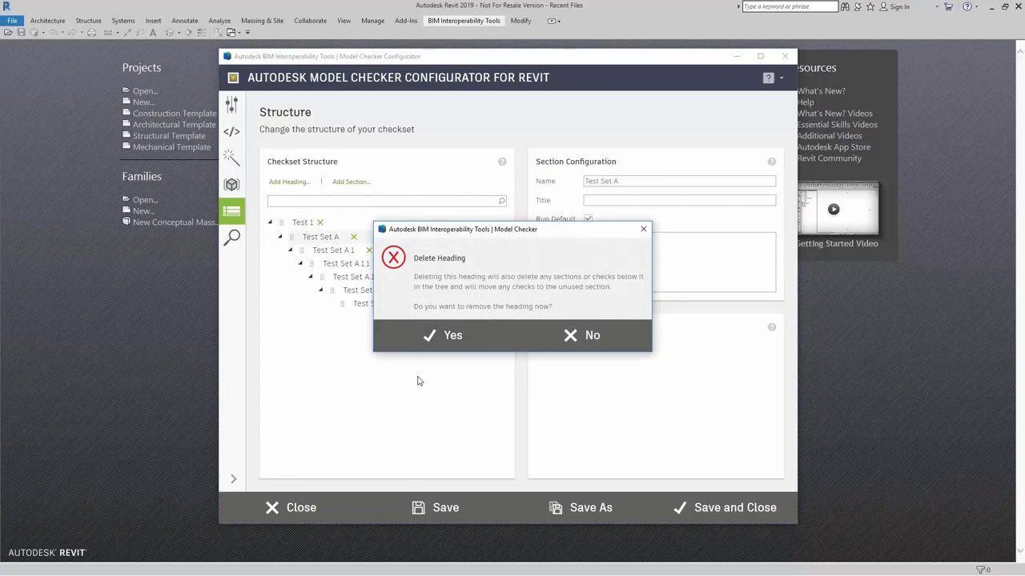
{"action": "left_click", "coordinate": [446, 337]}
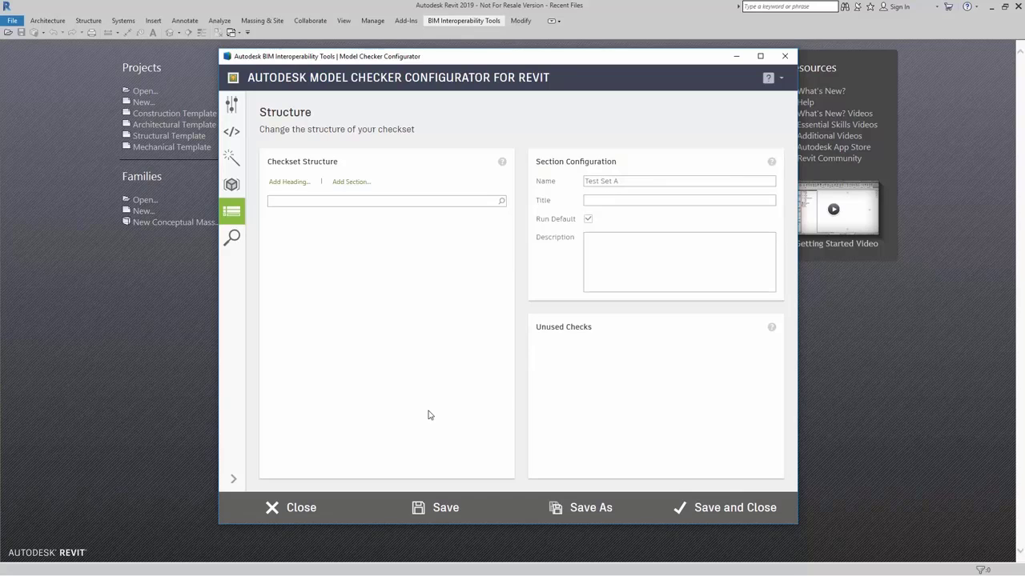
- Discard unsaved changes and load Element Checks Organized by Family Category from My Library
{"action": "left_click", "coordinate": [236, 108]}
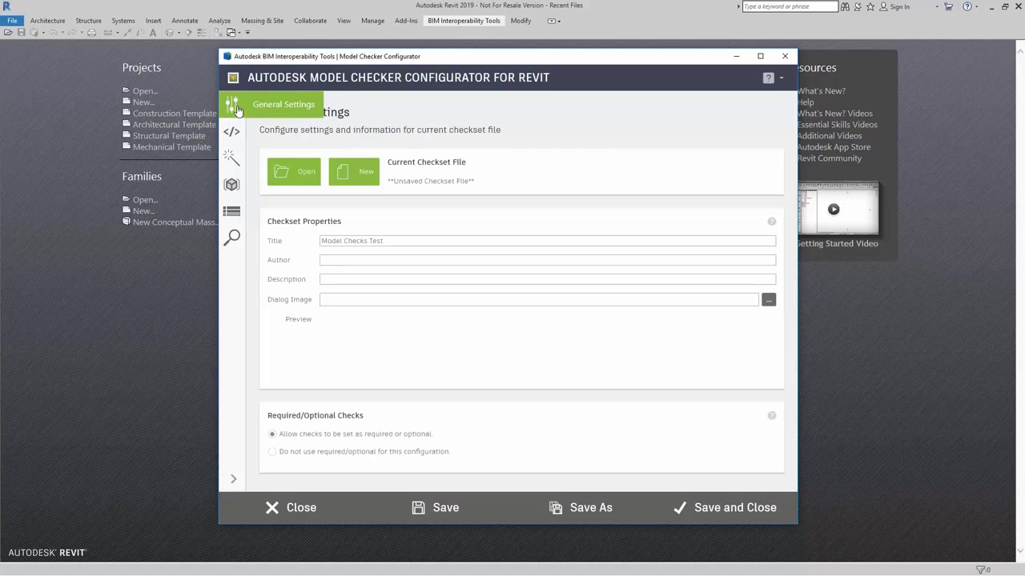
{"action": "left_click", "coordinate": [293, 170]}
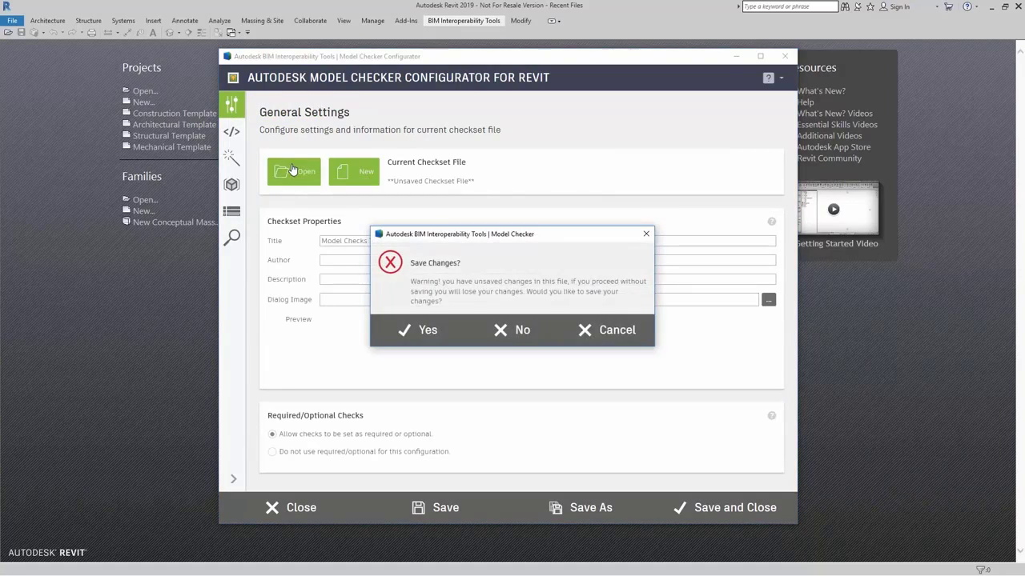
{"action": "left_click", "coordinate": [516, 331]}
{"action": "scroll", "coordinate": [536, 353], "scroll_direction": "down", "scroll_amount": 2}
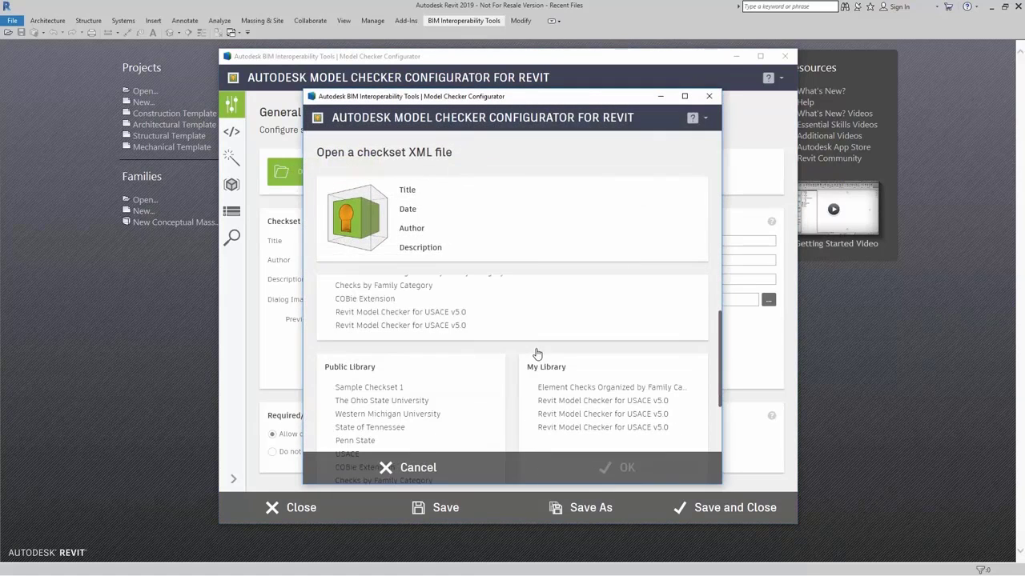
{"action": "left_click", "coordinate": [600, 393]}
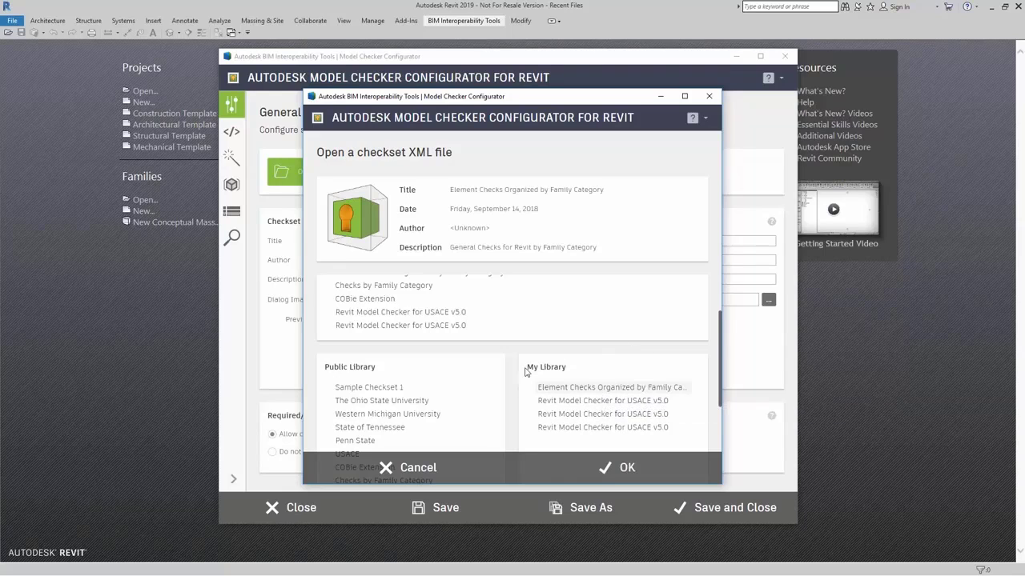
{"action": "left_click", "coordinate": [609, 467]}
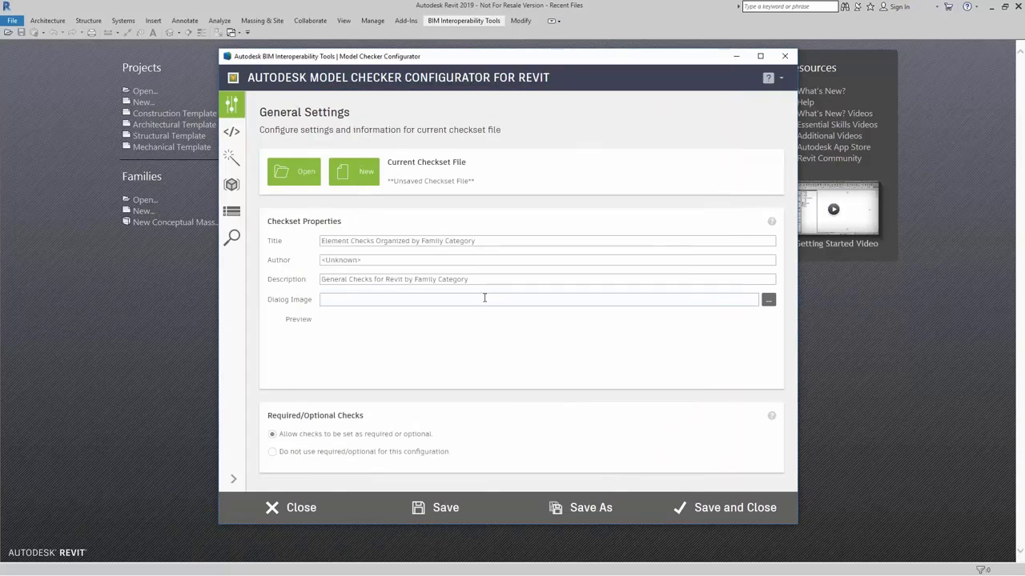
- Show the loaded checkset's structure and expand the Air Terminals section
{"action": "left_click", "coordinate": [233, 211]}
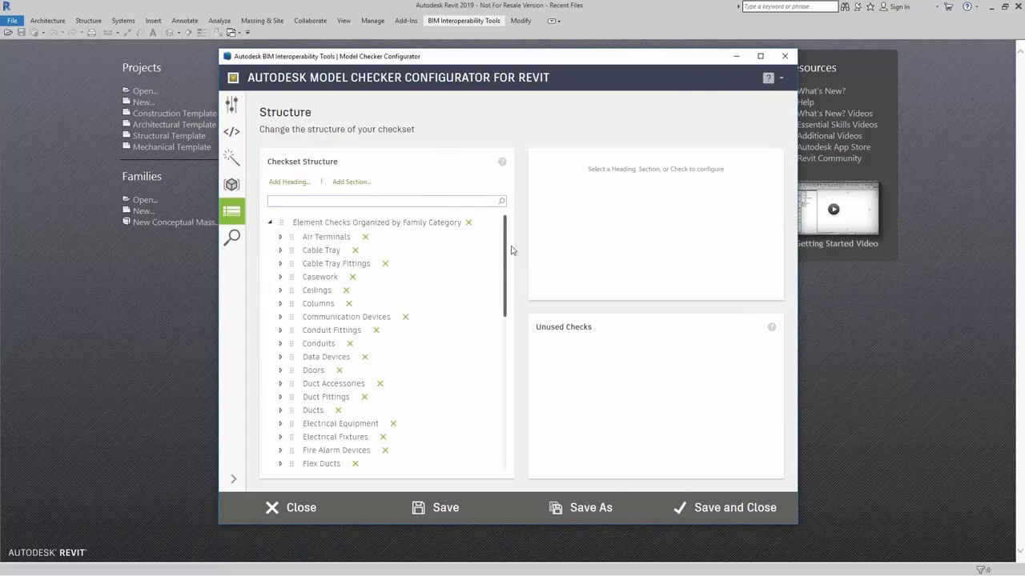
{"action": "scroll", "coordinate": [506, 238], "scroll_direction": "down", "scroll_amount": 1}
{"action": "mouse_move", "coordinate": [506, 239]}
{"action": "left_mouse_down"}
{"action": "mouse_move", "coordinate": [500, 386]}
{"action": "mouse_move", "coordinate": [504, 225]}
{"action": "left_mouse_up"}
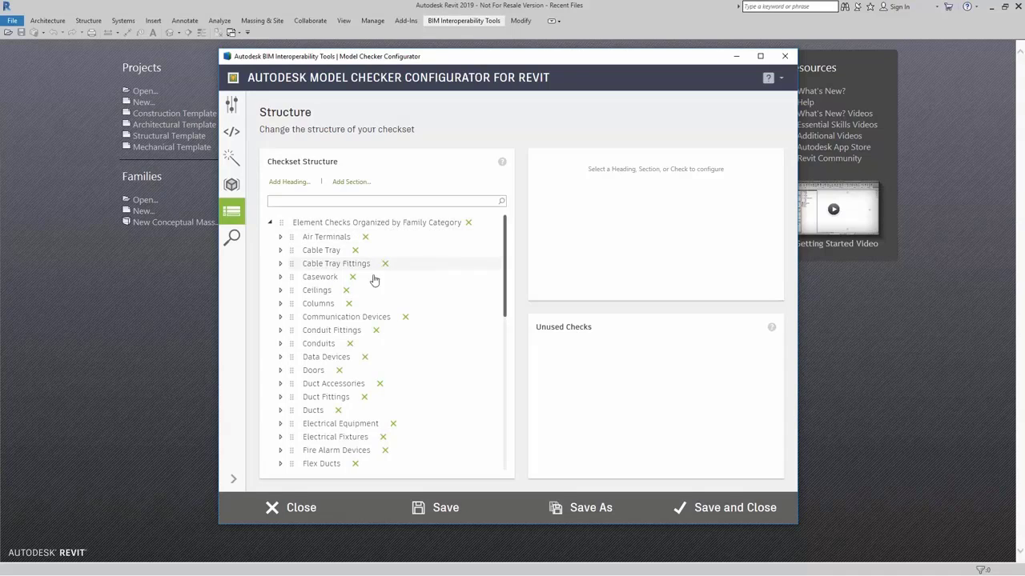
{"action": "left_click", "coordinate": [280, 238]}
- Preview the heading, Air Terminals section, and its Placed, Mark, Type Mark and Generic checks
{"action": "left_click", "coordinate": [320, 249]}
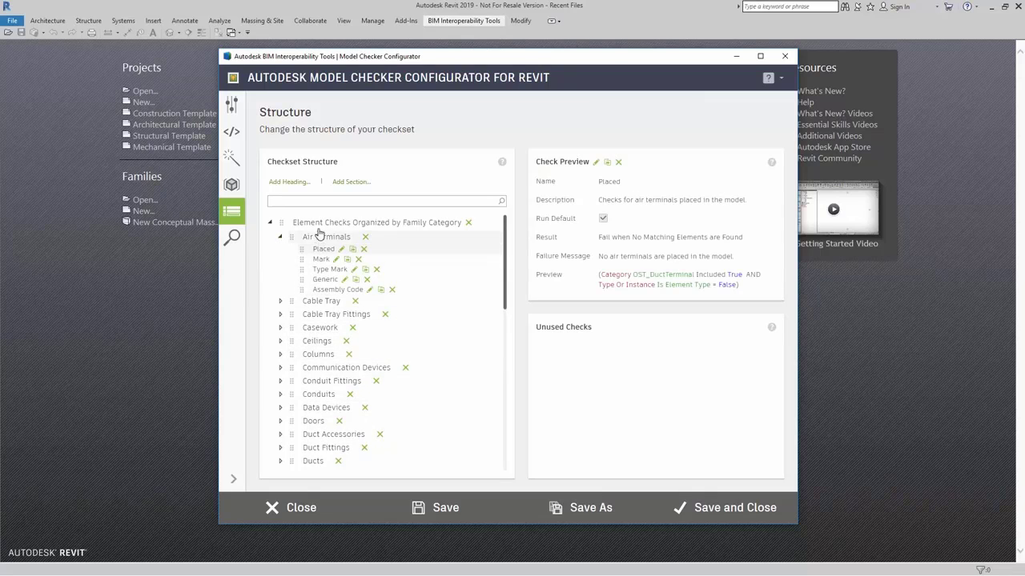
{"action": "left_click", "coordinate": [320, 224]}
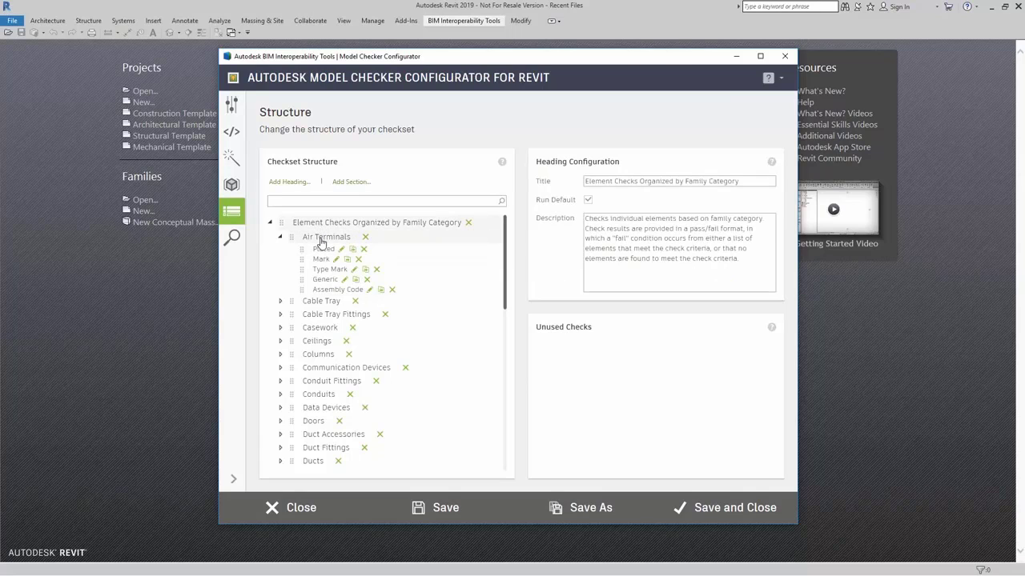
{"action": "left_click", "coordinate": [321, 239]}
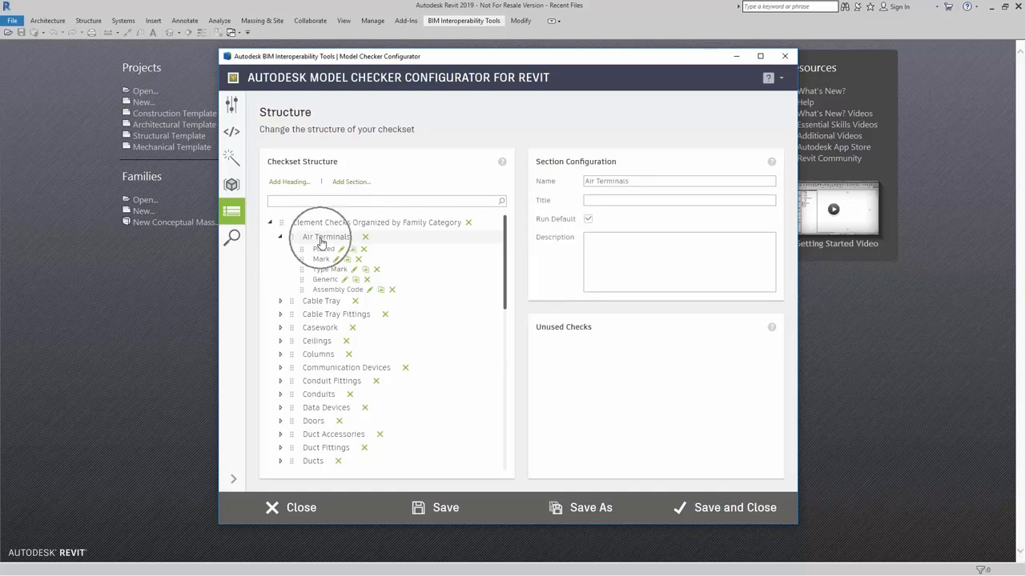
{"action": "left_click", "coordinate": [321, 240]}
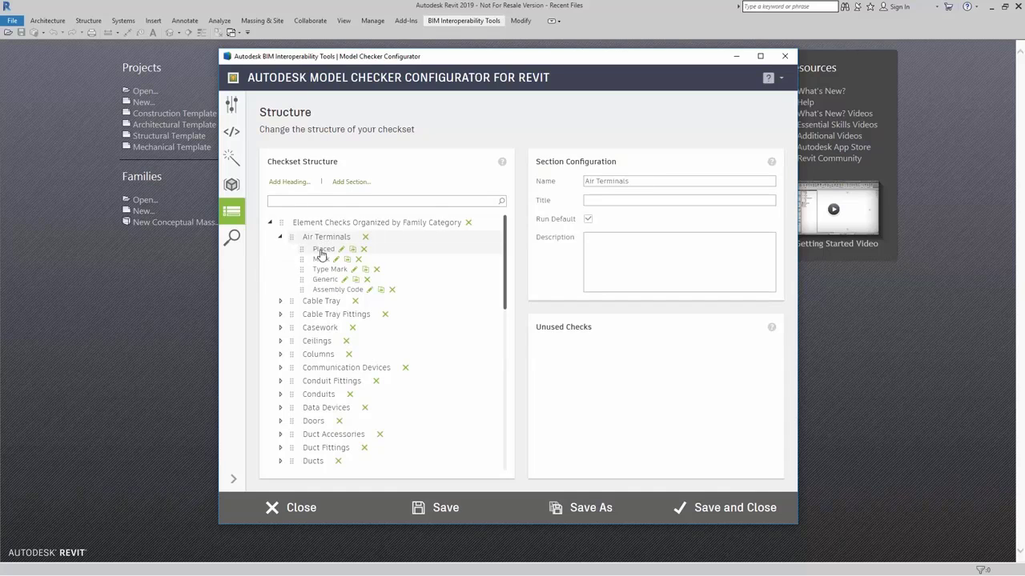
{"action": "left_click", "coordinate": [321, 250]}
{"action": "left_click", "coordinate": [321, 251]}
{"action": "left_click", "coordinate": [321, 252]}
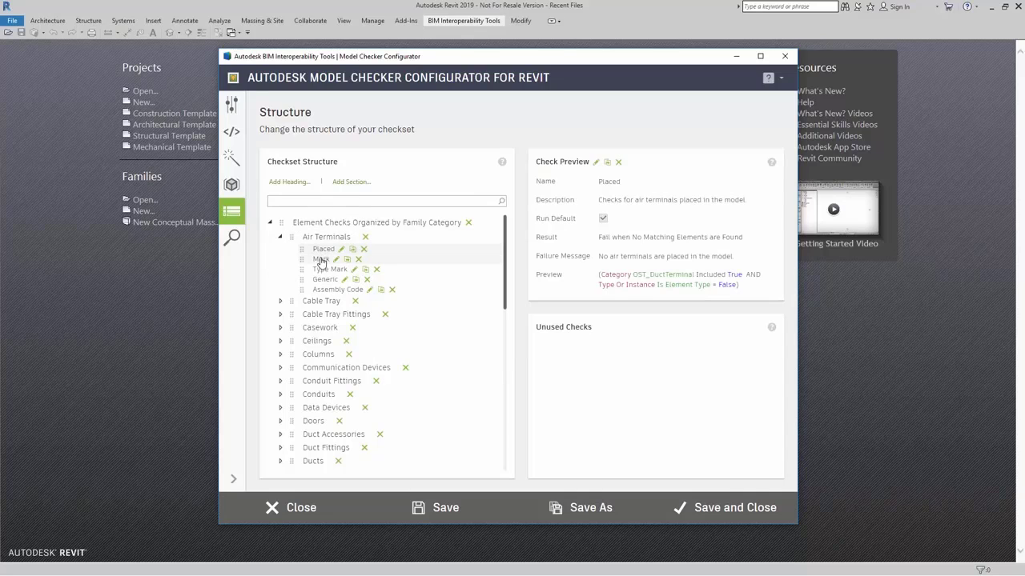
{"action": "left_click", "coordinate": [319, 259]}
{"action": "left_click", "coordinate": [319, 272]}
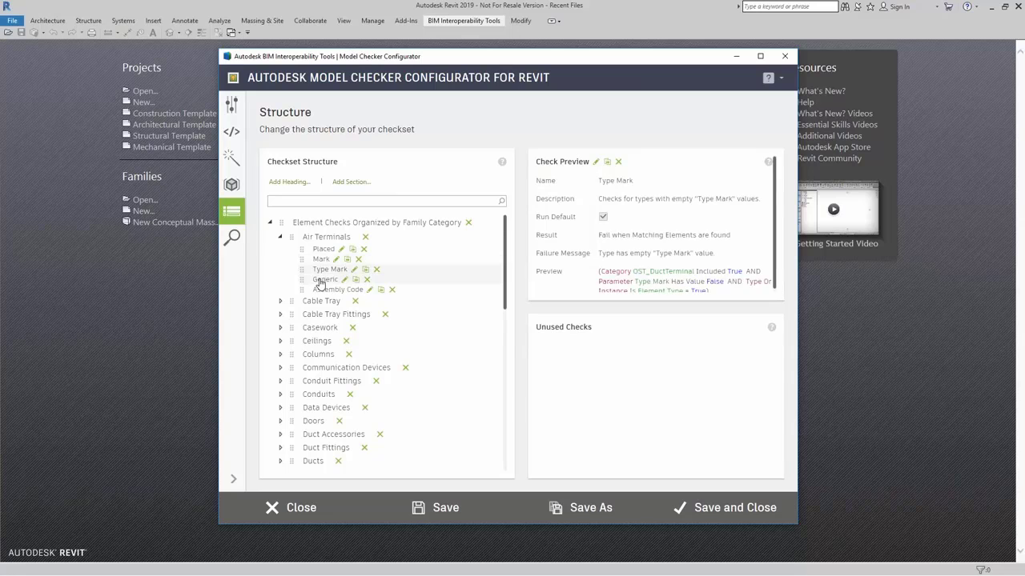
{"action": "left_click", "coordinate": [321, 279]}
{"action": "left_click", "coordinate": [321, 251]}
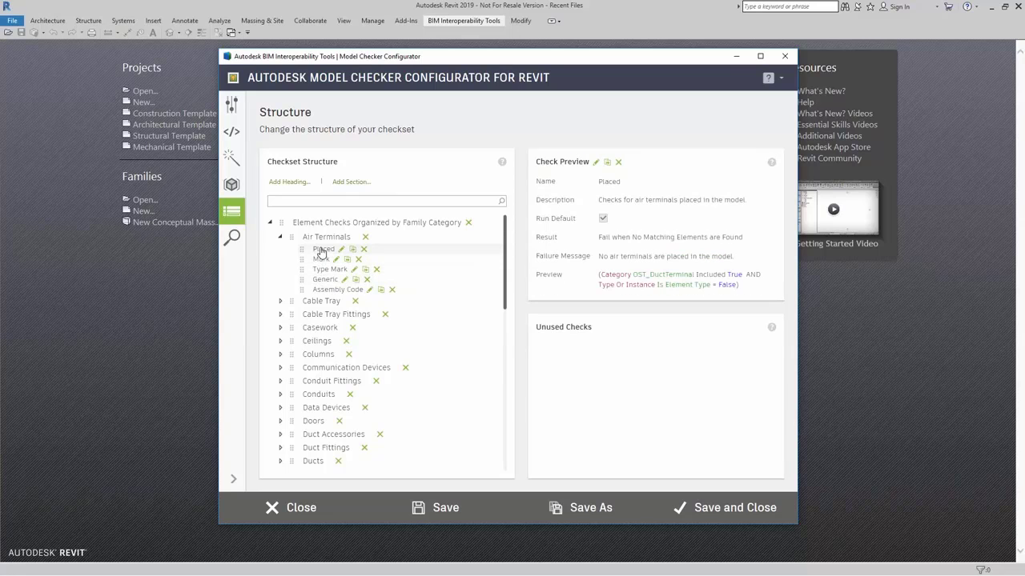
{"action": "left_click", "coordinate": [364, 250]}
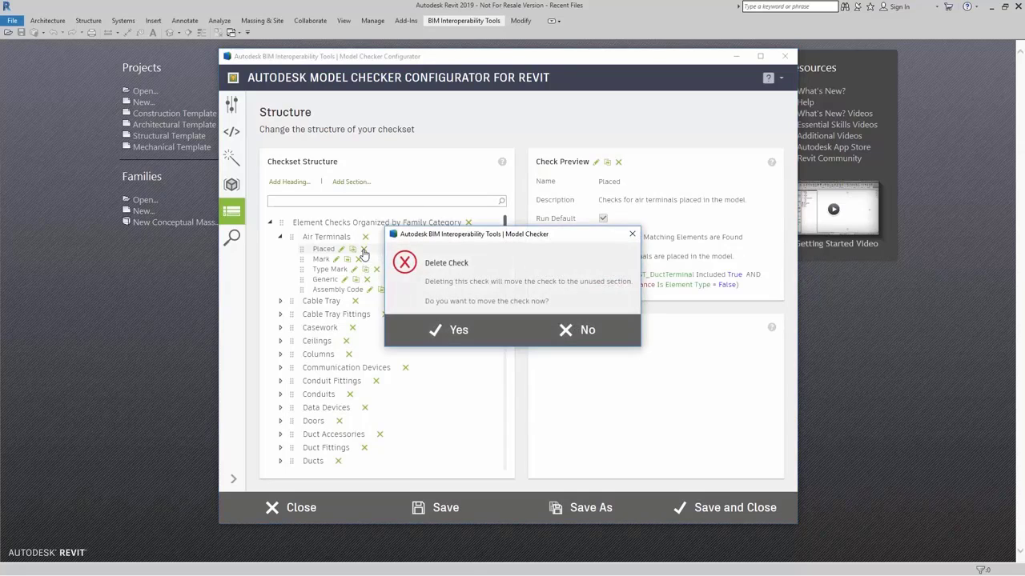
{"action": "left_click", "coordinate": [457, 332]}
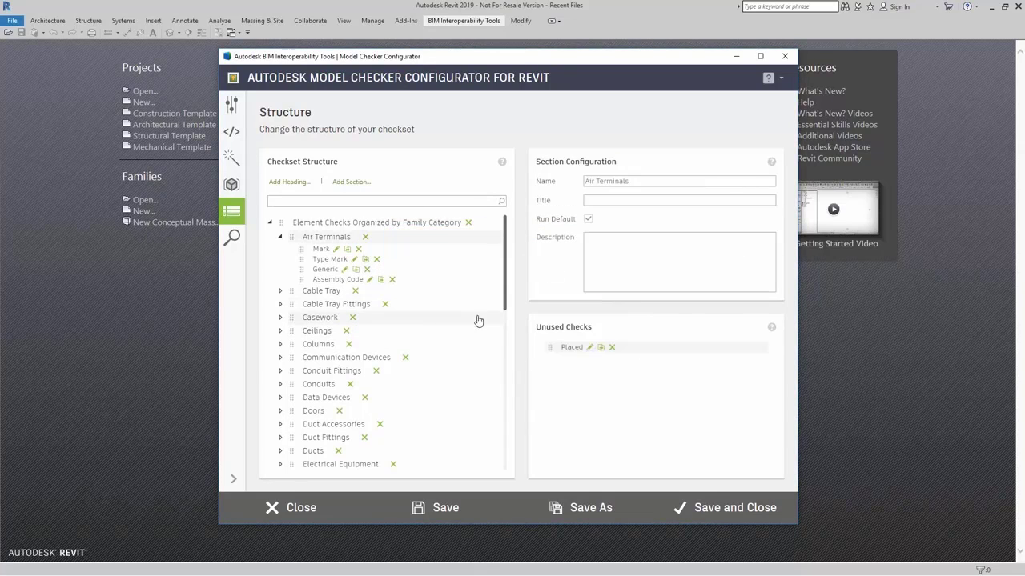
{"action": "left_click", "coordinate": [580, 357]}
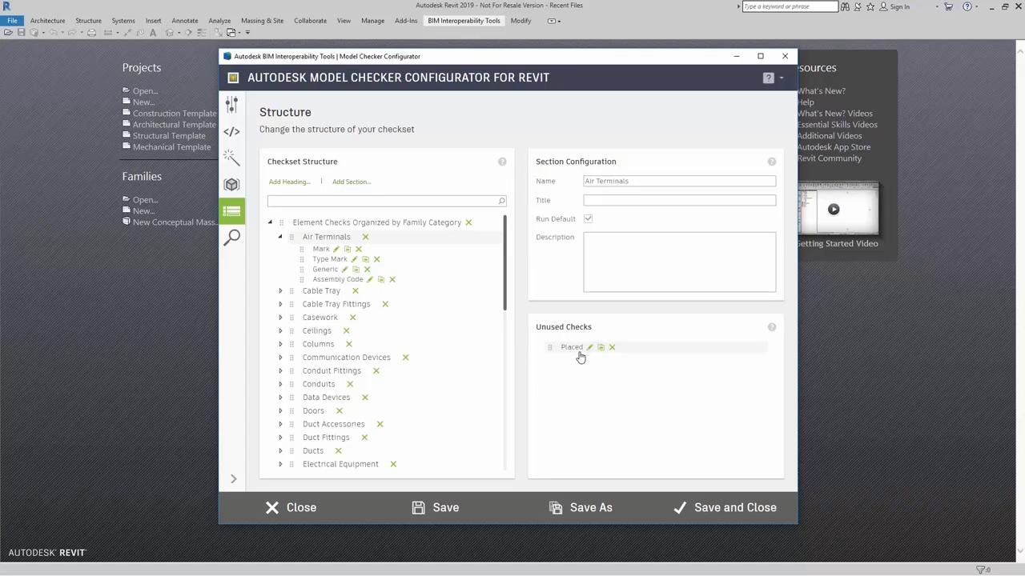
{"action": "left_click", "coordinate": [580, 357]}
{"action": "left_click", "coordinate": [580, 357]}
{"action": "left_click", "coordinate": [580, 357]}
{"action": "left_click_drag", "start_coordinate": [573, 350], "coordinate": [333, 250]}
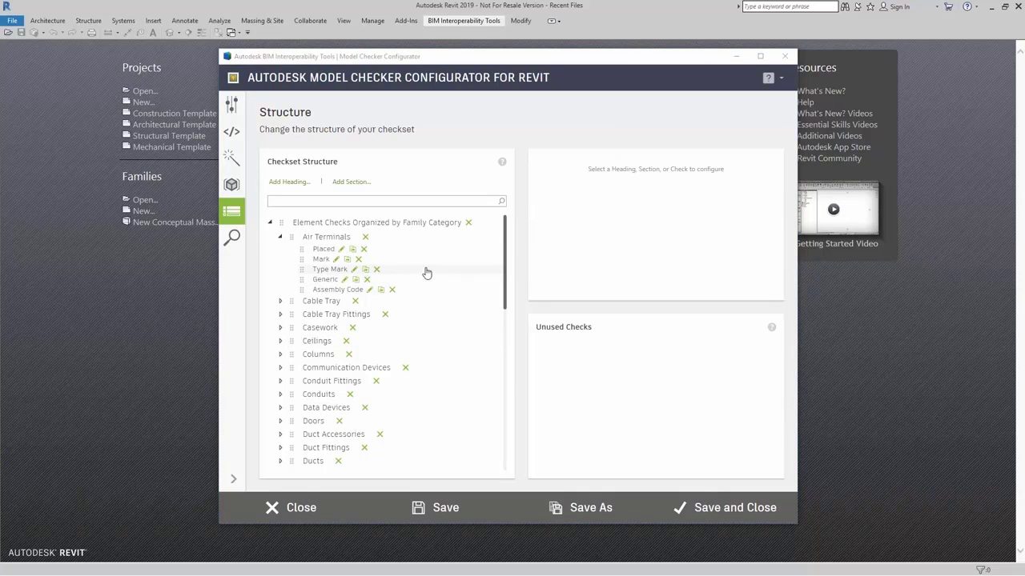
{"action": "left_click", "coordinate": [354, 273]}
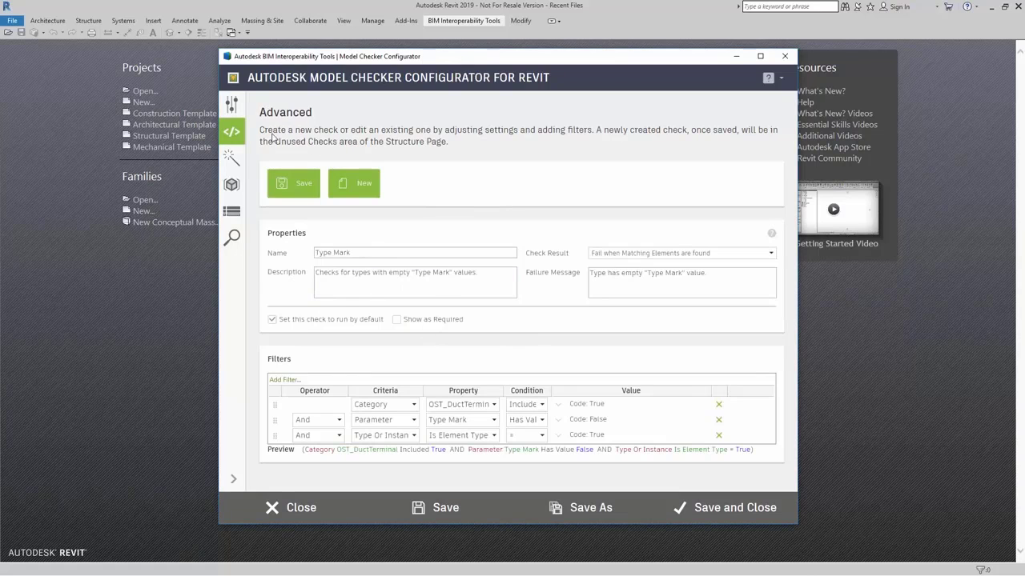
{"action": "left_click", "coordinate": [232, 133]}
- Return to the Structure page and save the edited Element Checks Organized by Family Category checkset
{"action": "left_click", "coordinate": [234, 210]}
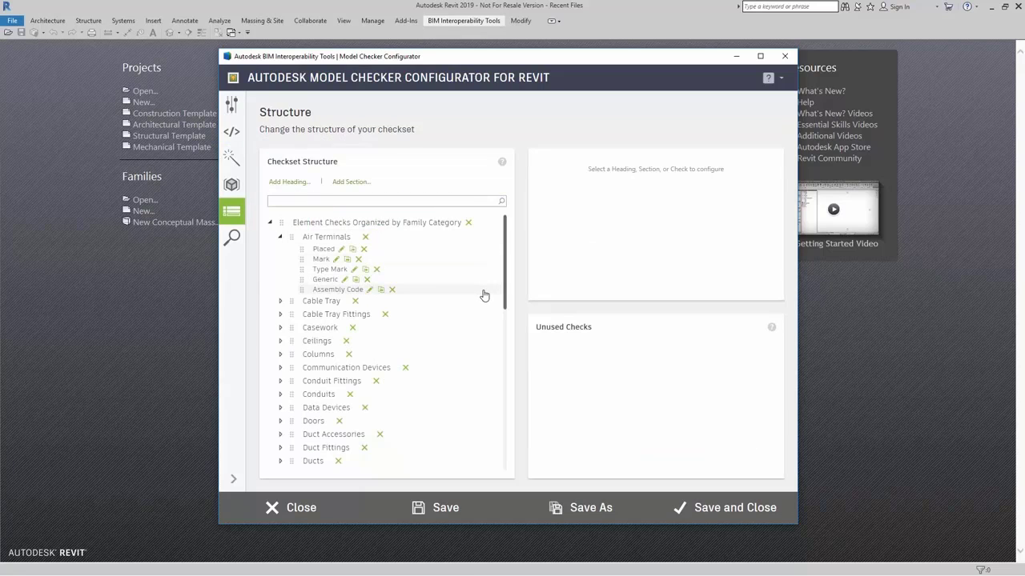
{"action": "mouse_move", "coordinate": [505, 241]}
{"action": "left_mouse_down"}
{"action": "mouse_move", "coordinate": [509, 385]}
{"action": "mouse_move", "coordinate": [509, 226]}
{"action": "left_mouse_up"}
{"action": "left_click", "coordinate": [457, 508]}
{"action": "left_click", "coordinate": [457, 508]}
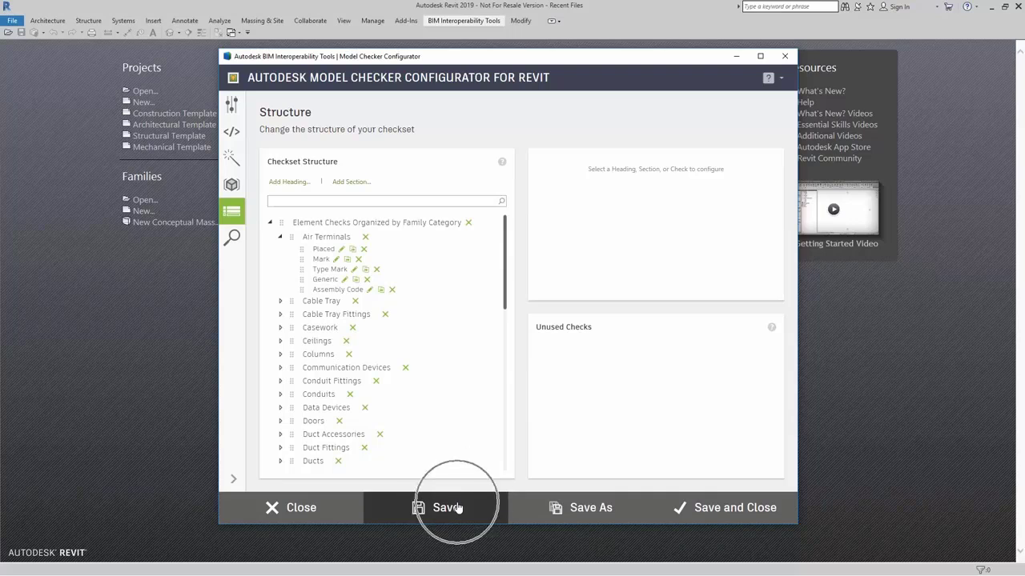
{"action": "left_click", "coordinate": [558, 509]}
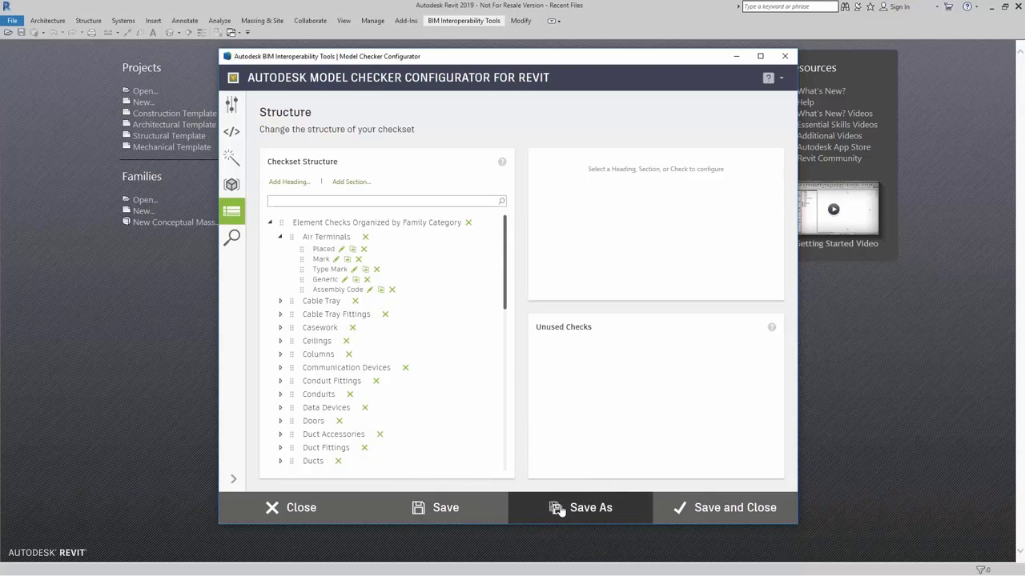
{"action": "left_click", "coordinate": [558, 509]}
{"action": "left_click", "coordinate": [558, 510]}
{"action": "left_click", "coordinate": [557, 509]}
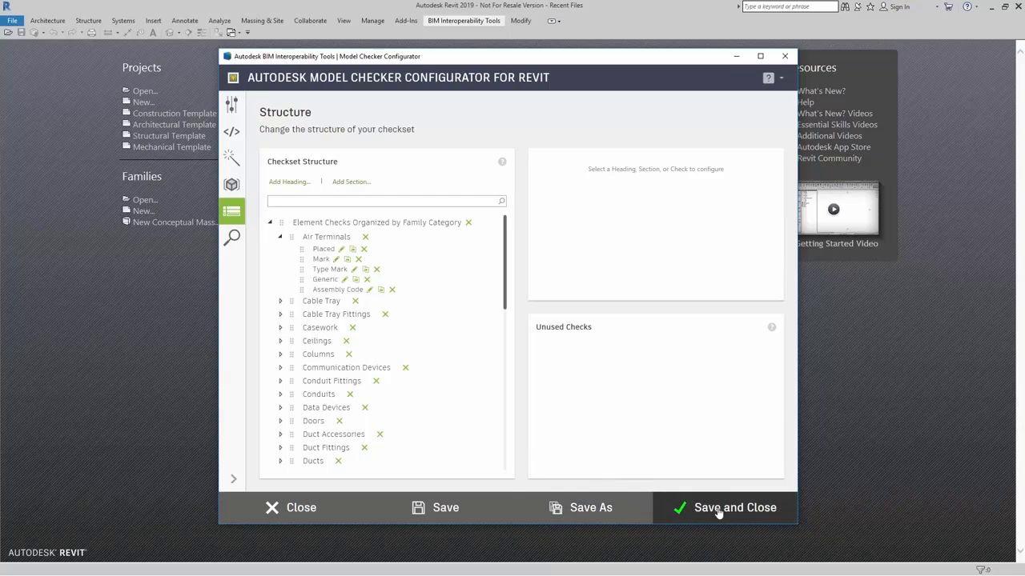